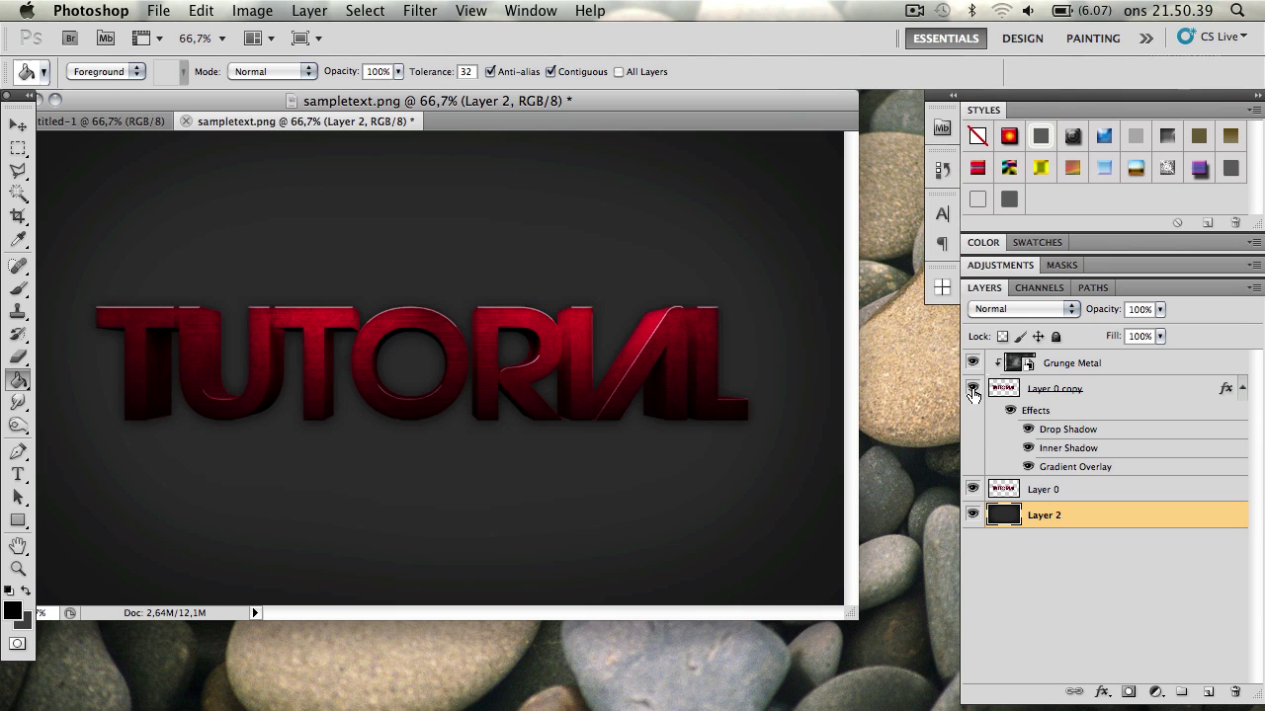
Check the effect layers' visibility, then delete the Grunge Metal and Layer 0 copy layers
{"action": "left_click_drag", "start_coordinate": [973, 388], "coordinate": [980, 371]}
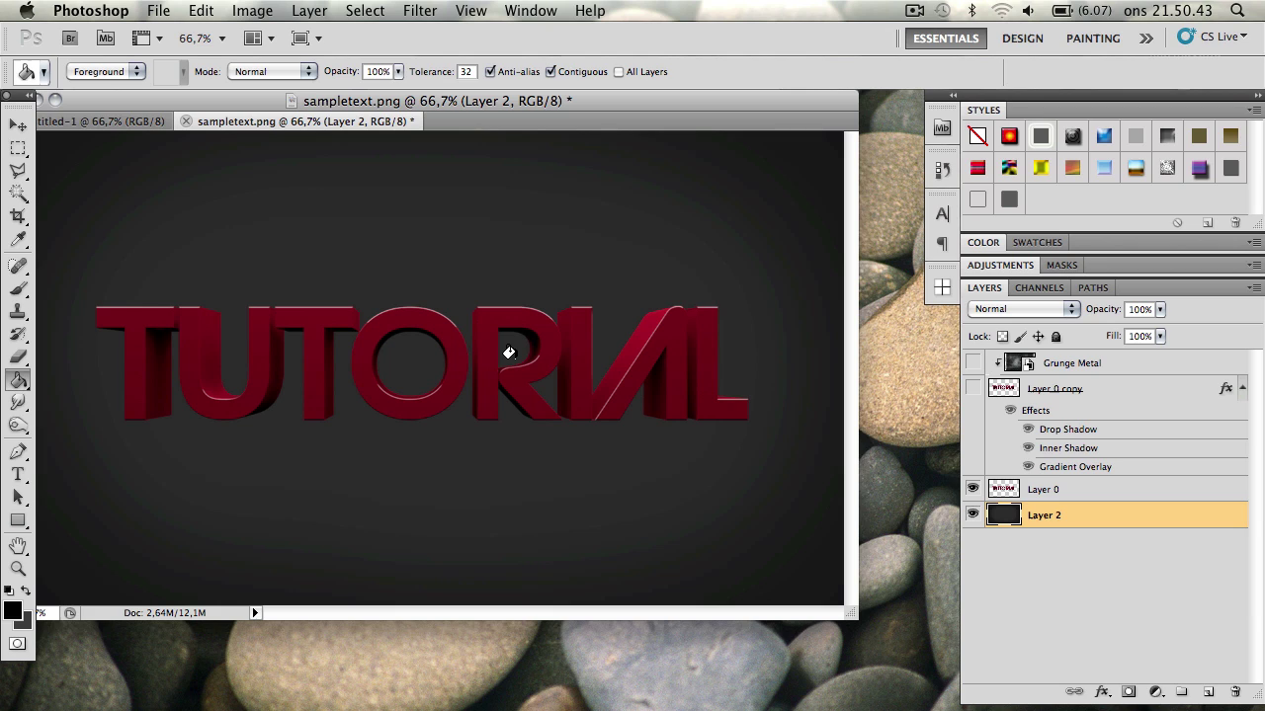
{"action": "left_click", "coordinate": [973, 388]}
{"action": "left_click", "coordinate": [973, 363]}
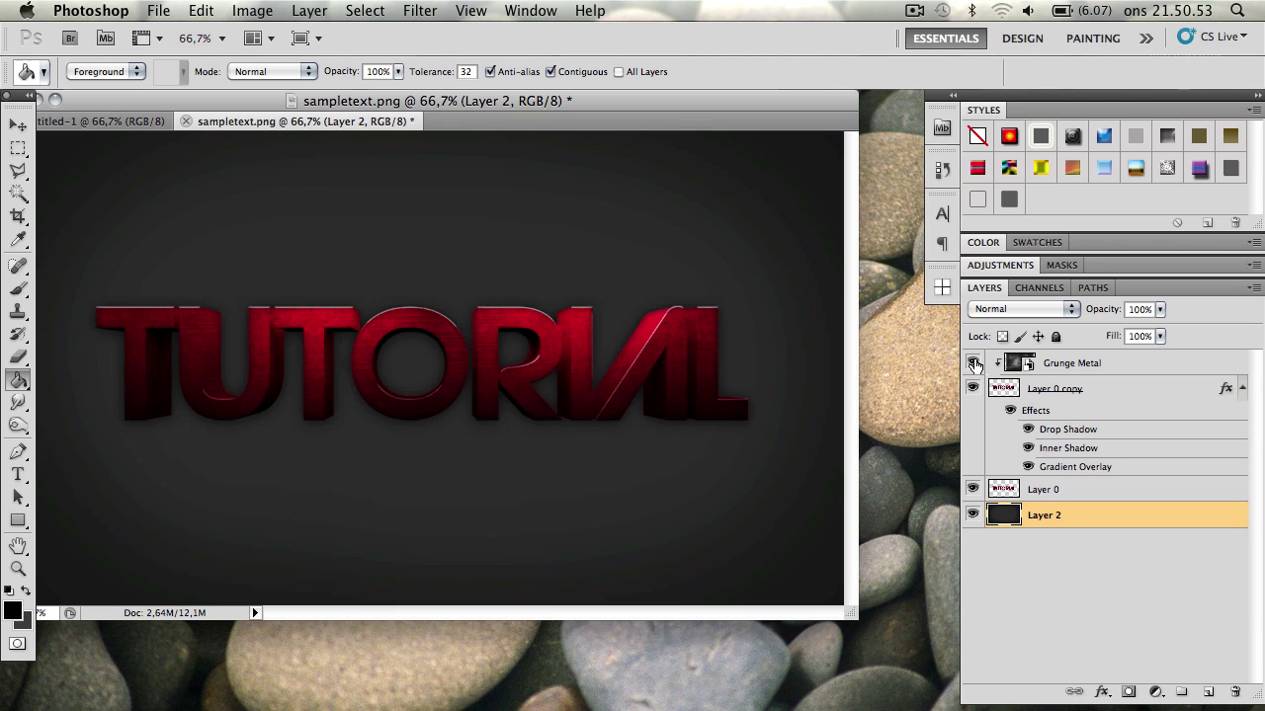
{"action": "left_click", "coordinate": [1085, 375]}
{"action": "key", "text": "Delete"}
{"action": "key", "text": "Delete"}
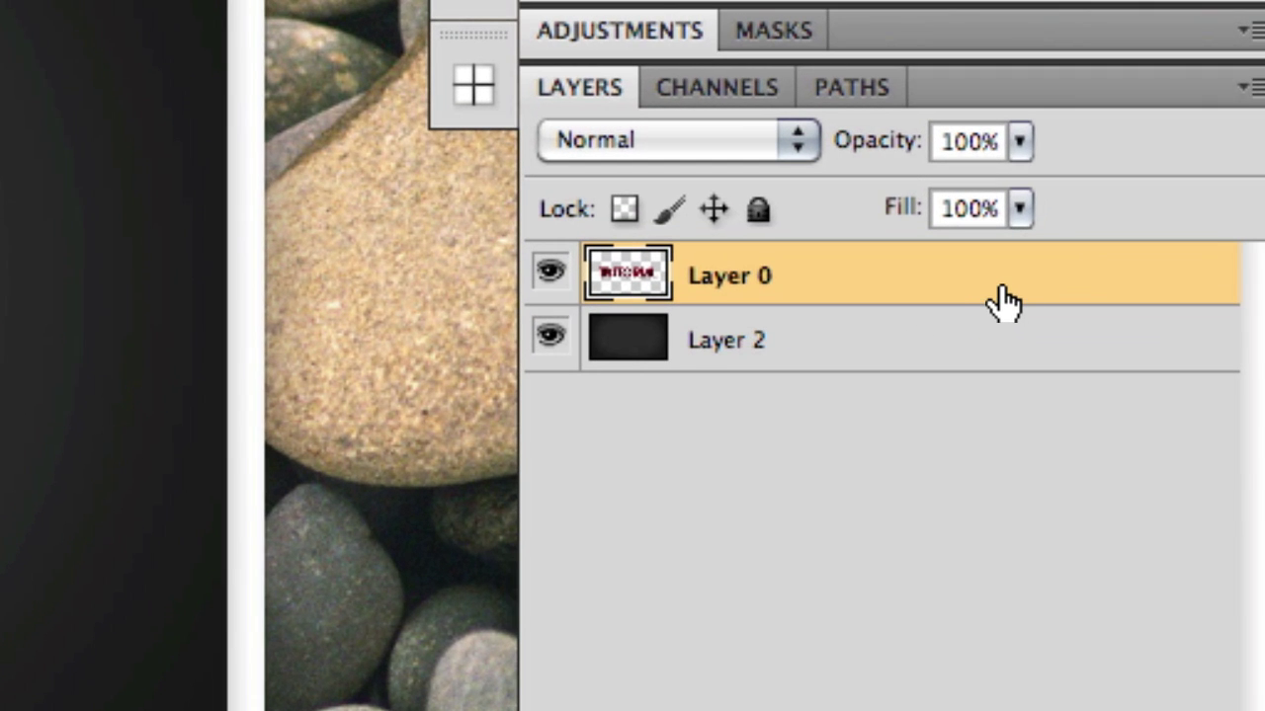
Give Layer 0 a Gradient Overlay at 150% scale in Overlay blend mode
{"action": "right_click", "coordinate": [1001, 292]}
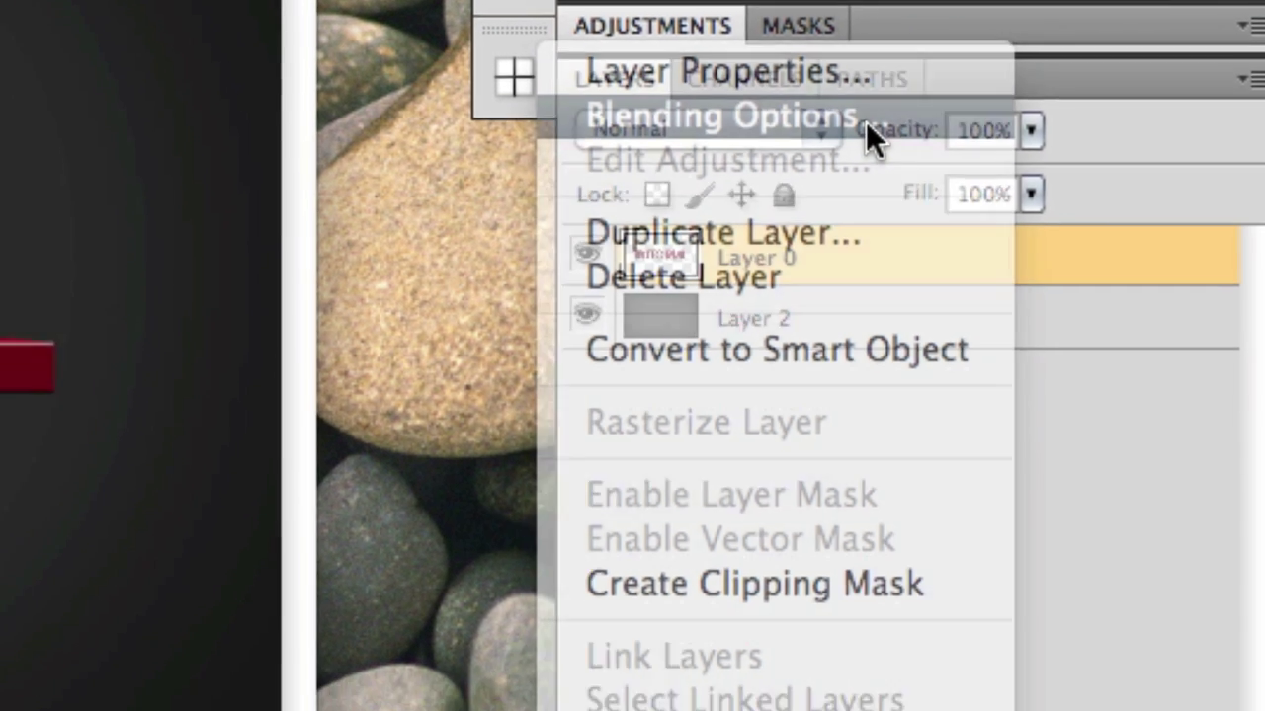
{"action": "left_click", "coordinate": [845, 132]}
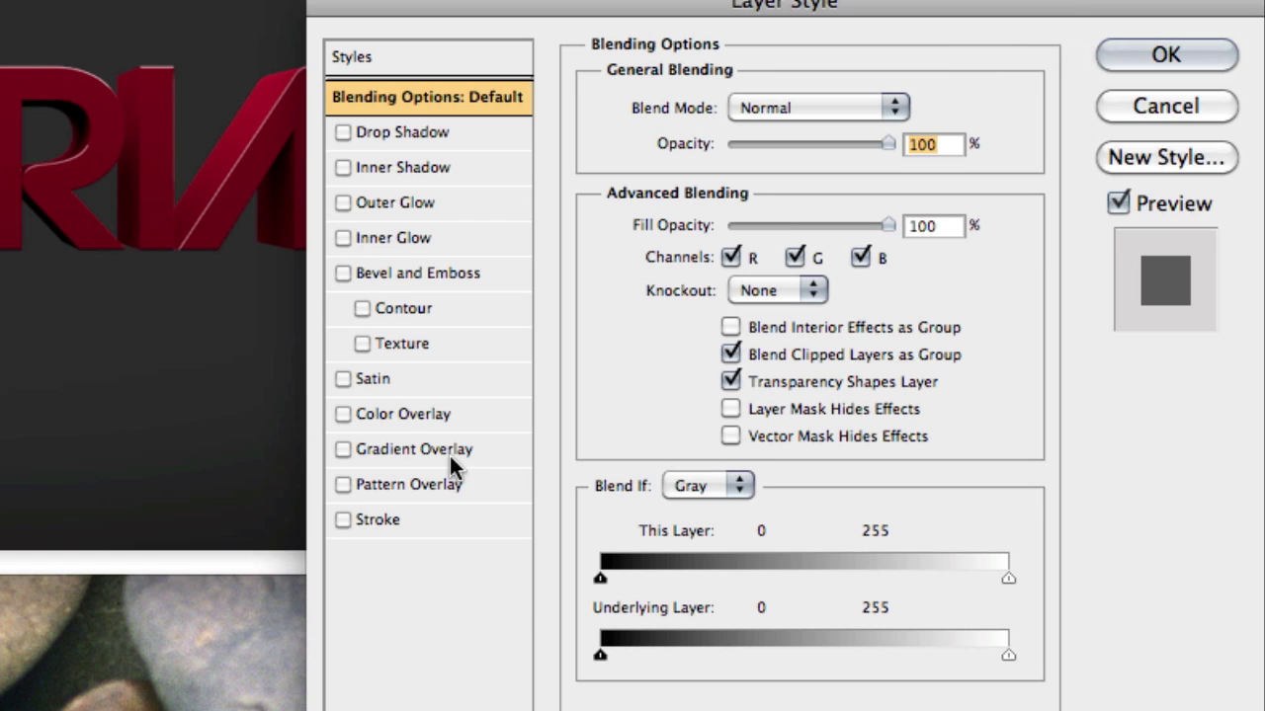
{"action": "left_click", "coordinate": [398, 443]}
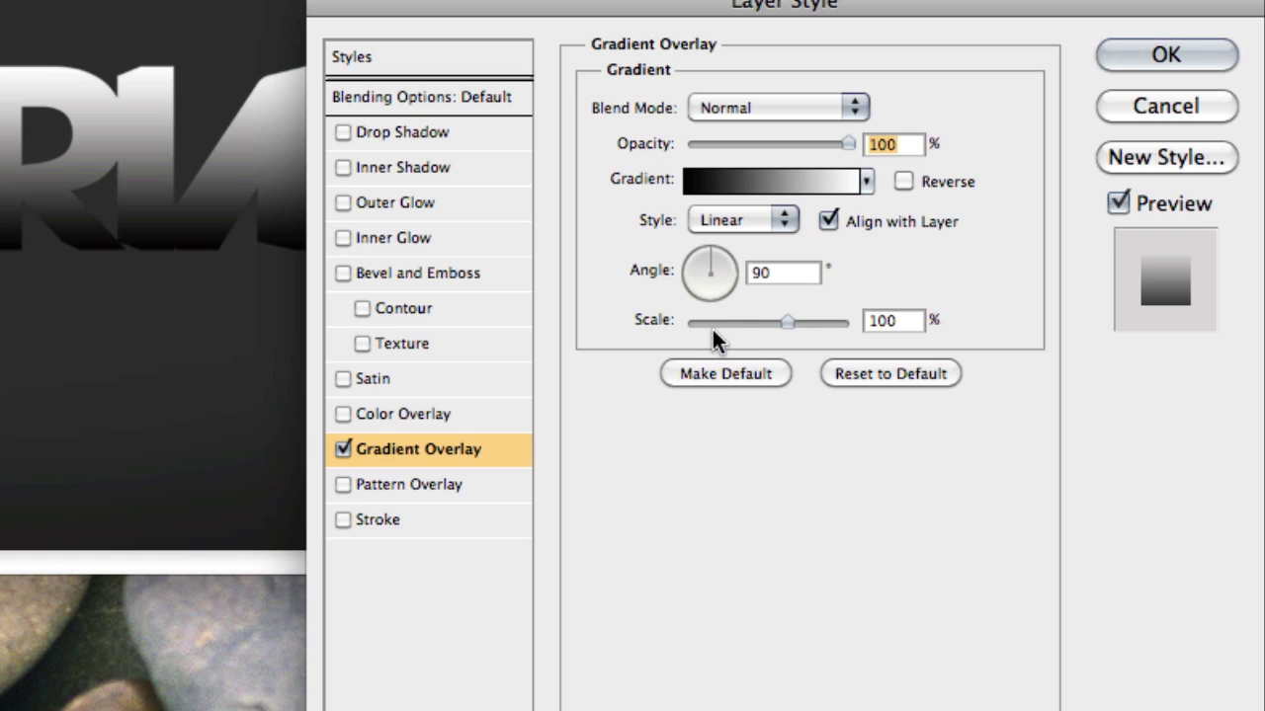
{"action": "left_click_drag", "start_coordinate": [790, 321], "coordinate": [889, 321]}
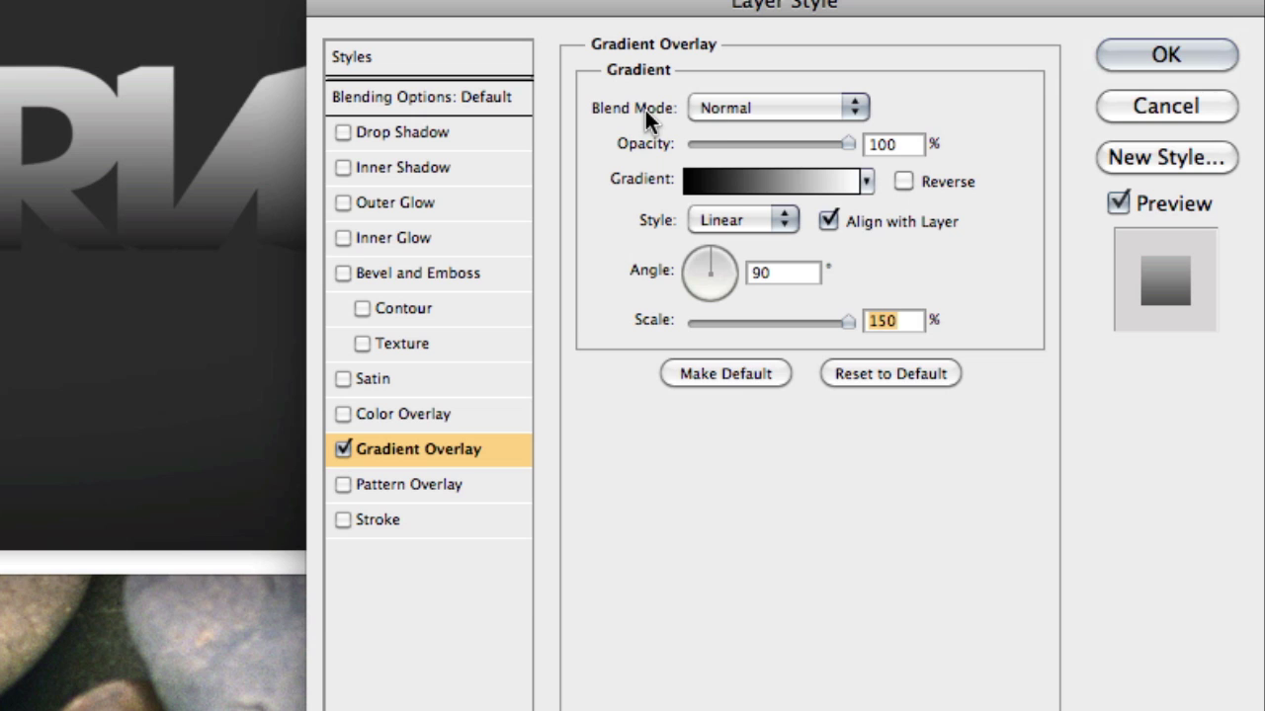
{"action": "left_click", "coordinate": [721, 107]}
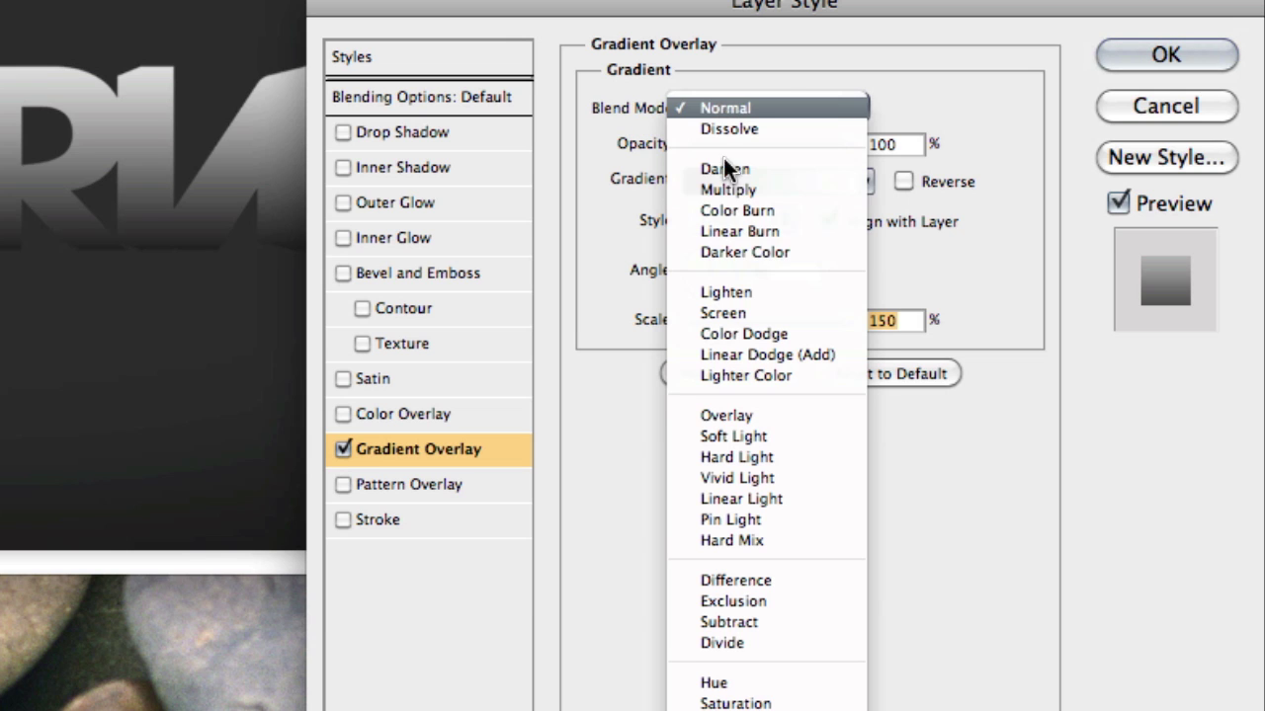
{"action": "left_click", "coordinate": [735, 416]}
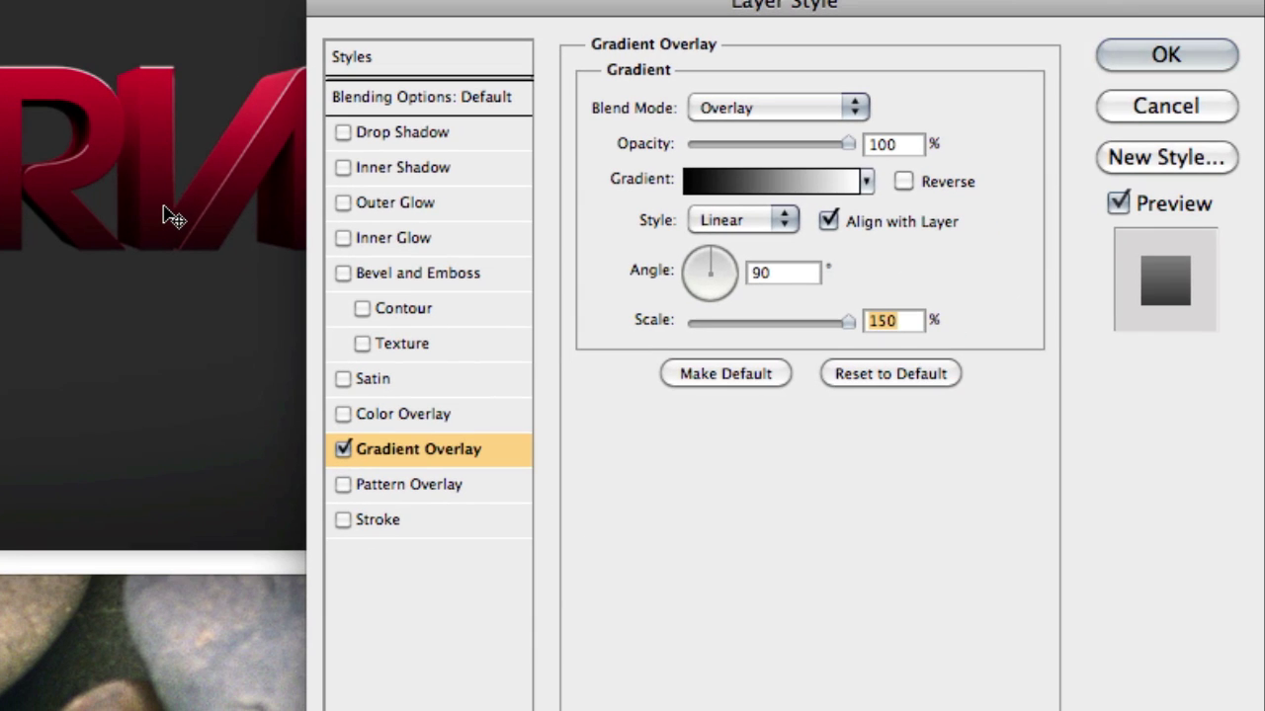
Add an Inner Shadow with 0 px distance and 15 px size
{"action": "left_click", "coordinate": [404, 171]}
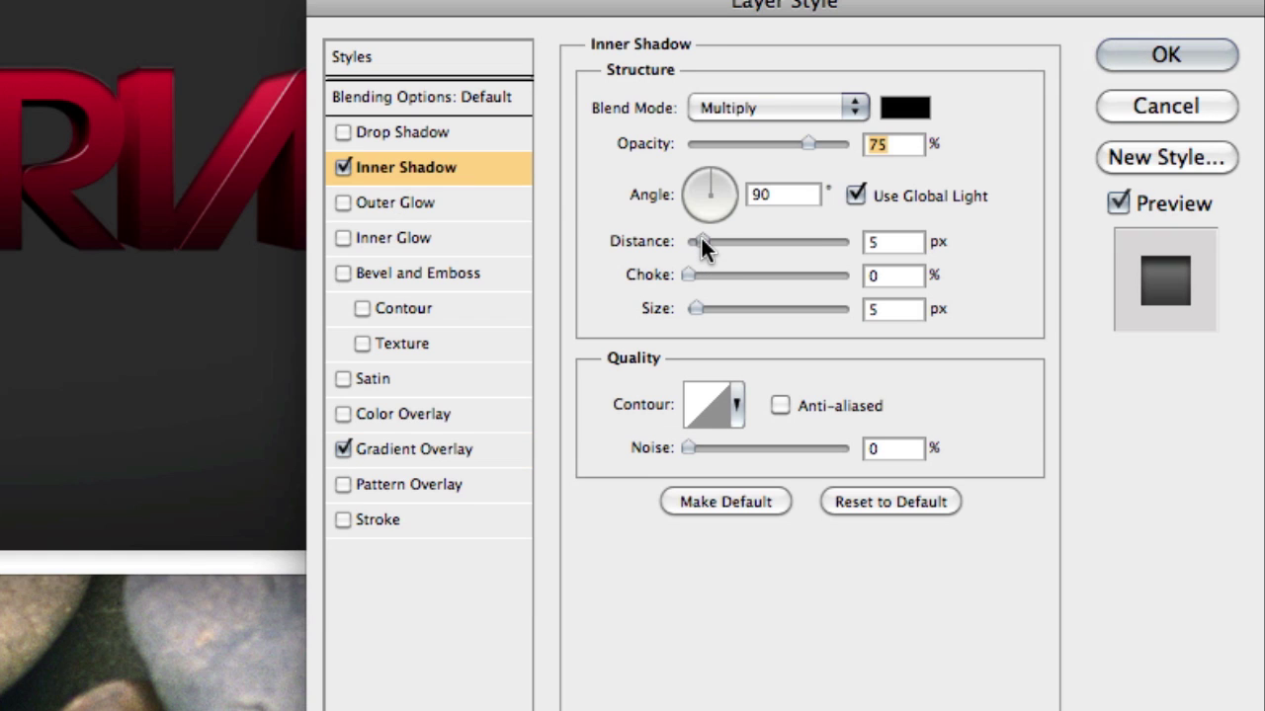
{"action": "left_click_drag", "start_coordinate": [702, 243], "coordinate": [685, 243]}
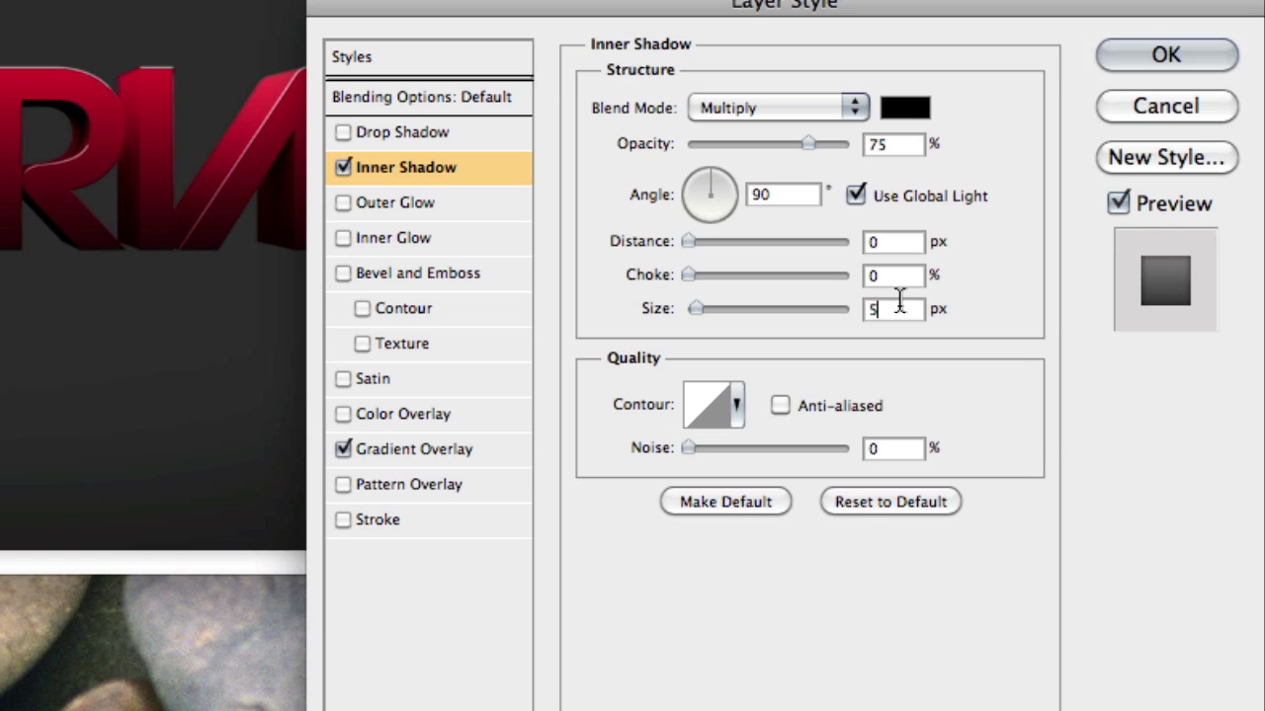
{"action": "double_click", "coordinate": [869, 309]}
{"action": "type", "text": "15"}
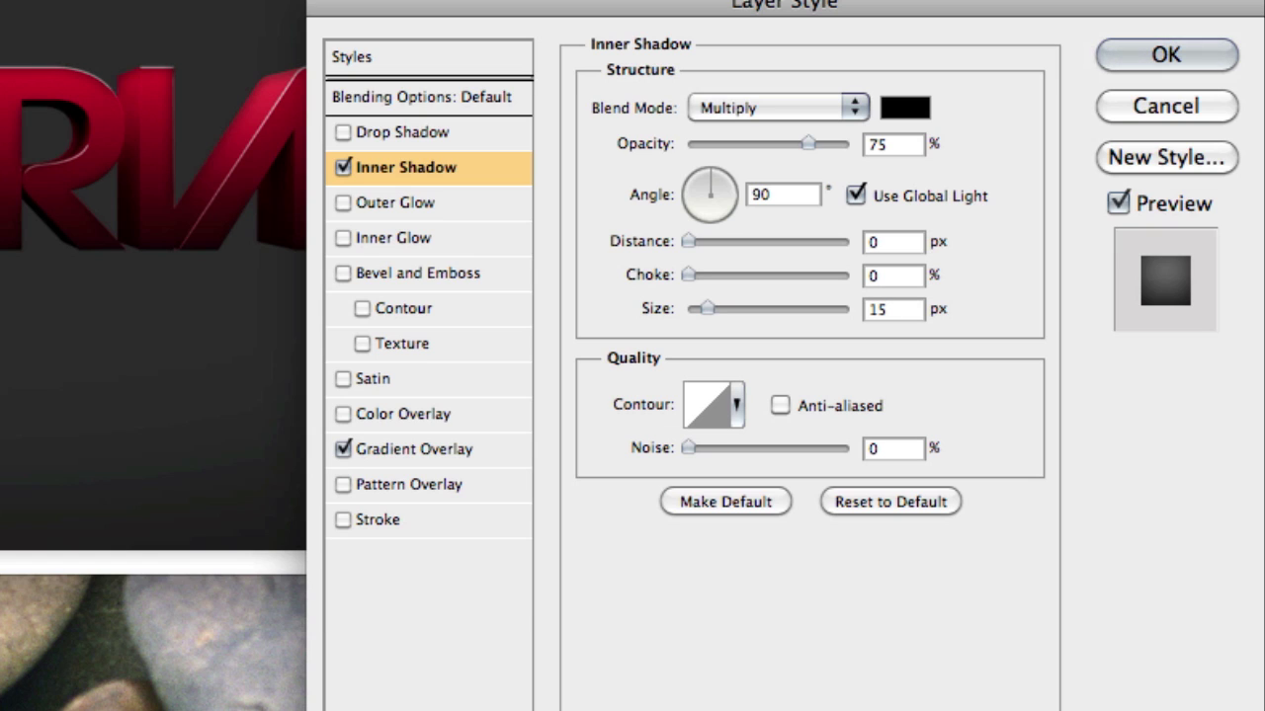
Add a Drop Shadow with a 24 px size and apply the layer styles
{"action": "left_click", "coordinate": [380, 130]}
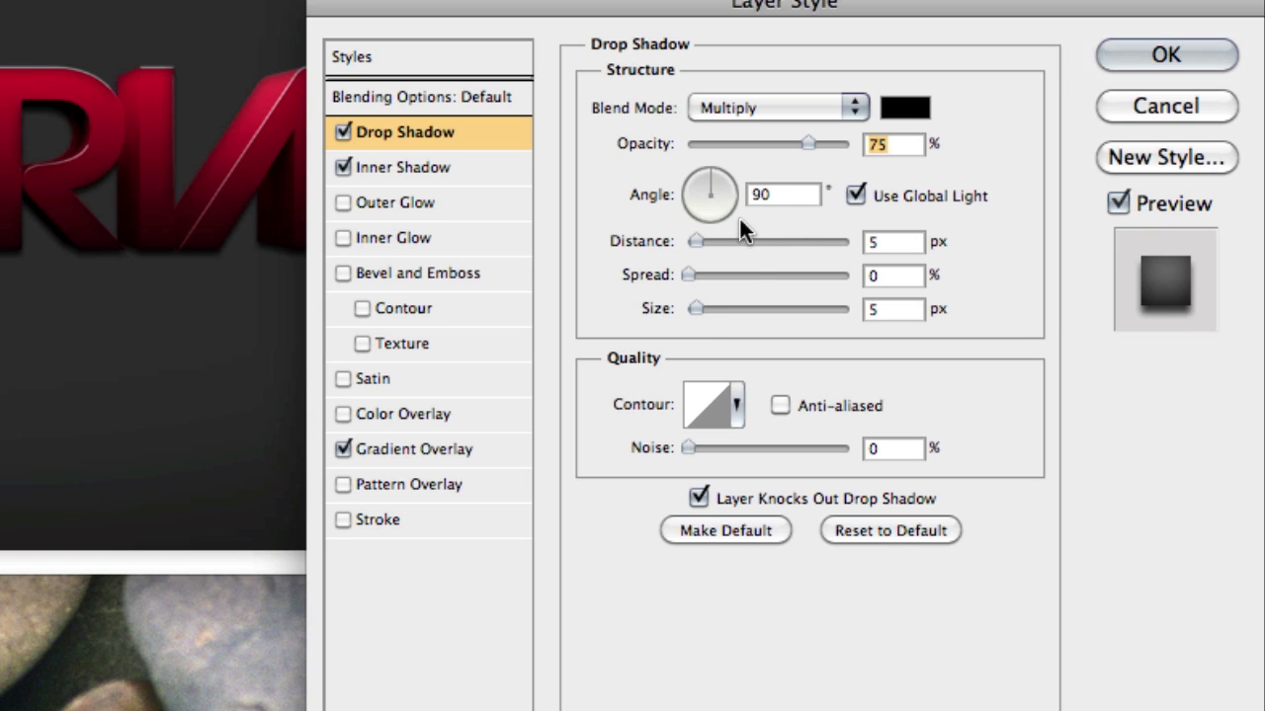
{"action": "left_click_drag", "start_coordinate": [694, 309], "coordinate": [710, 302]}
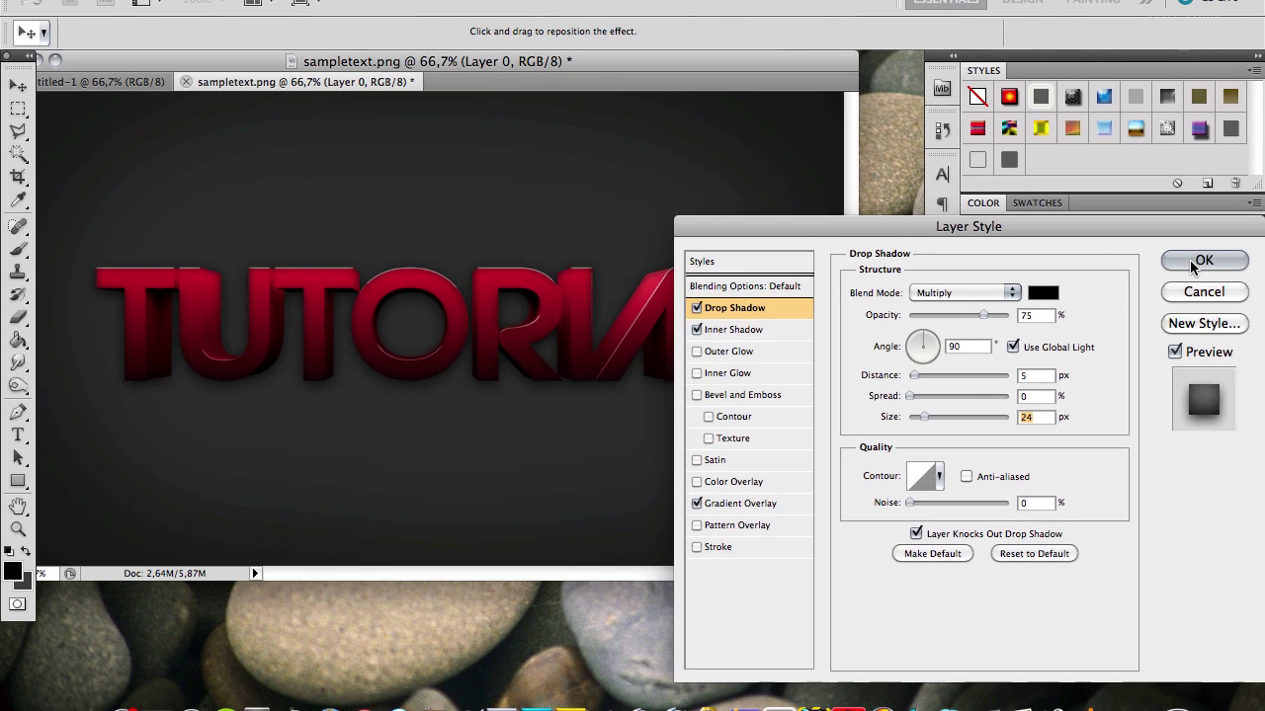
{"action": "left_click", "coordinate": [1166, 55]}
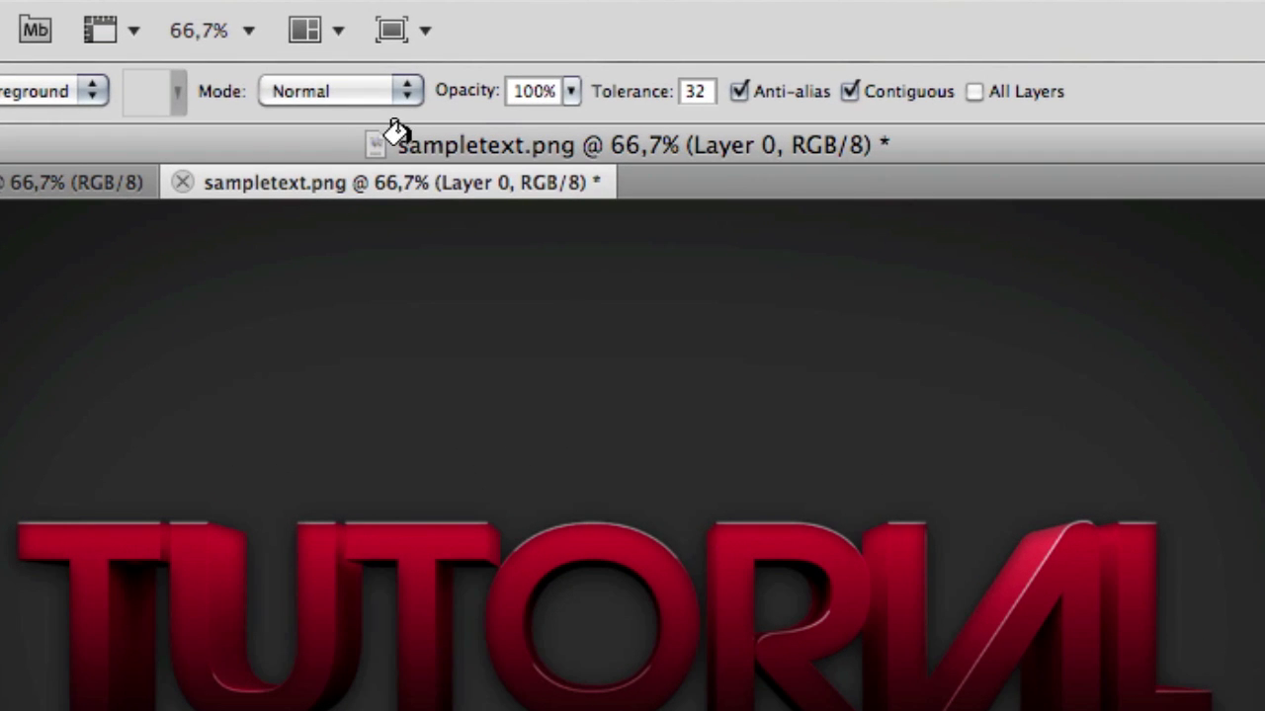
Apply a Curves S-curve that darkens shadows and lifts input 206 to output 220
{"action": "left_click", "coordinate": [296, 2]}
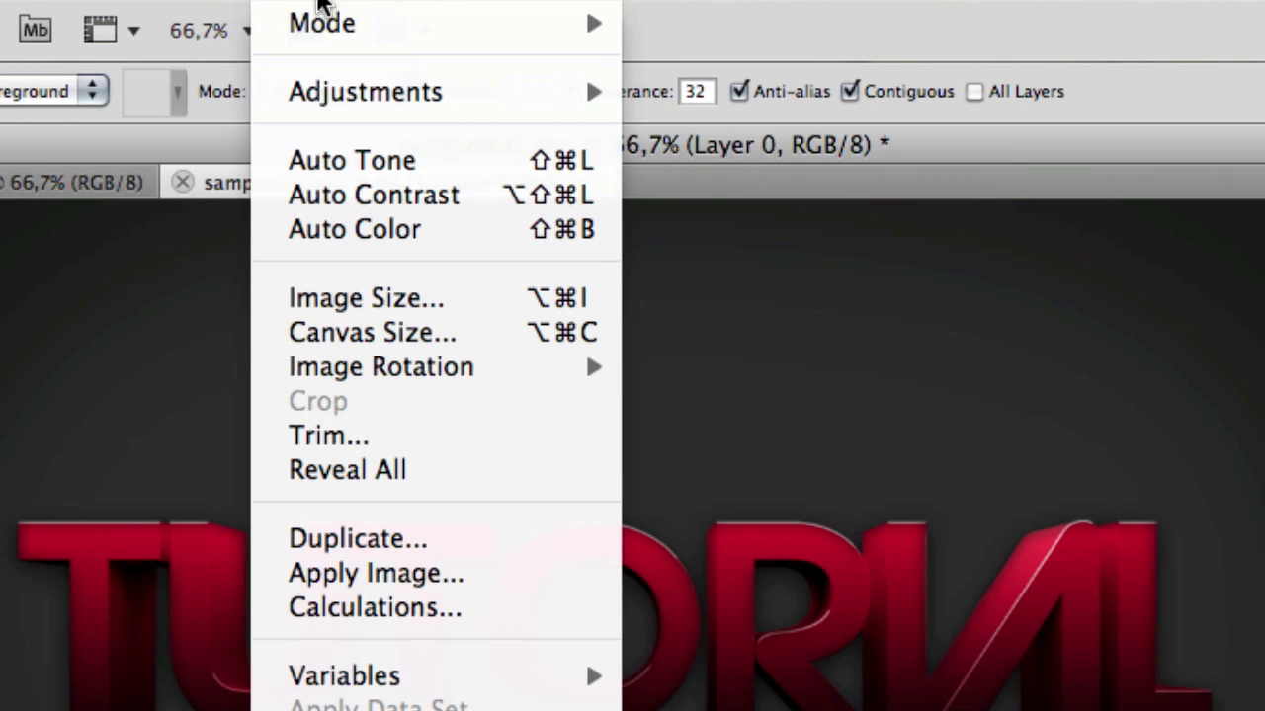
{"action": "mouse_move", "coordinate": [450, 93]}
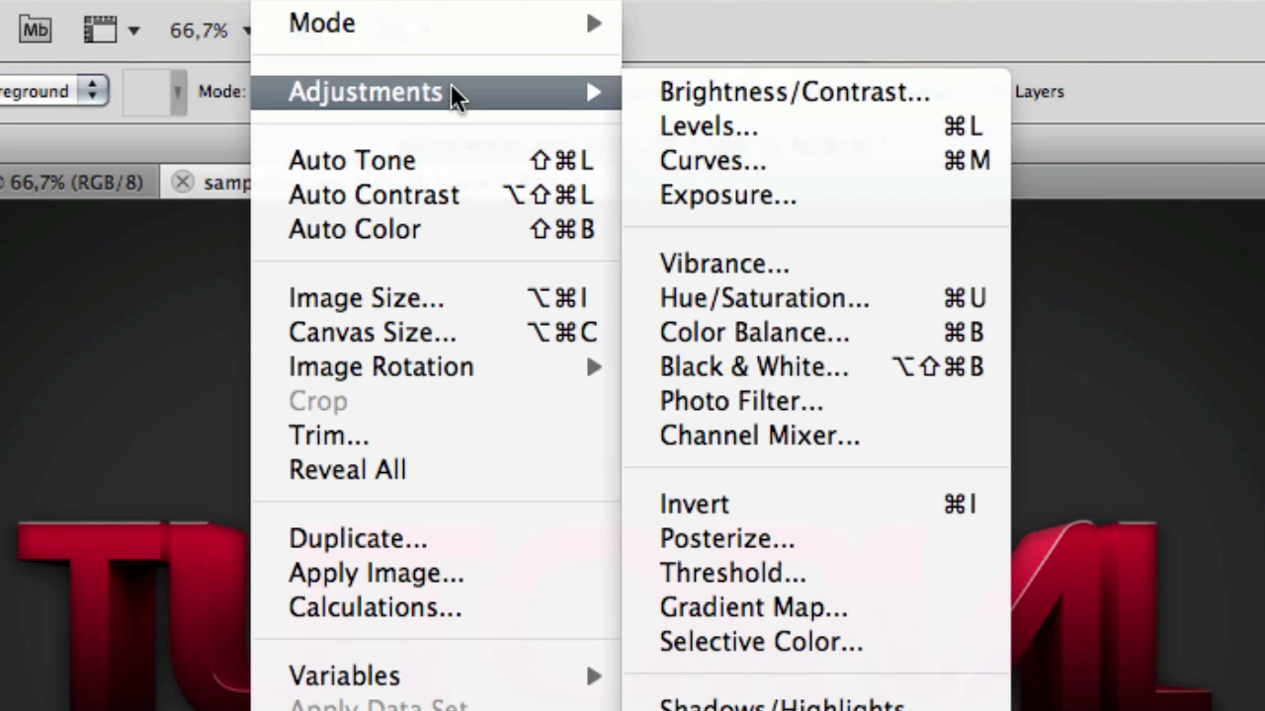
{"action": "left_click", "coordinate": [828, 160]}
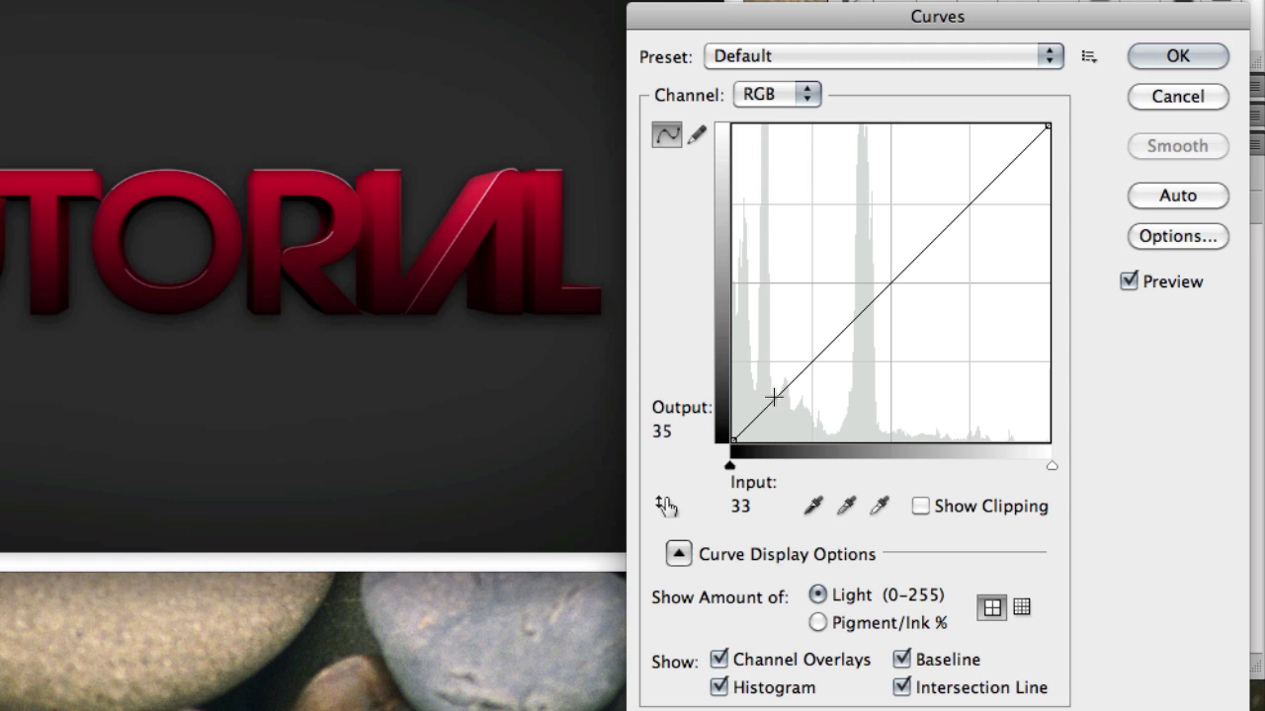
{"action": "left_click_drag", "start_coordinate": [790, 405], "coordinate": [786, 401]}
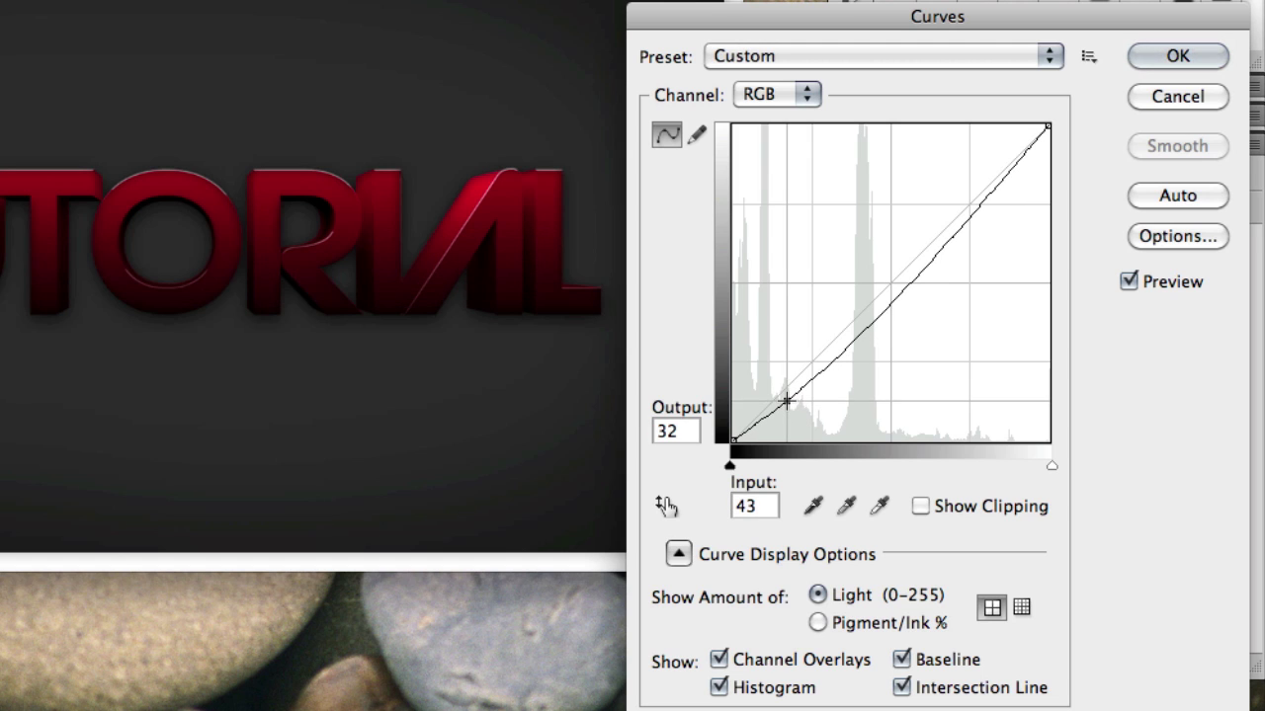
{"action": "left_click_drag", "start_coordinate": [992, 174], "coordinate": [986, 165]}
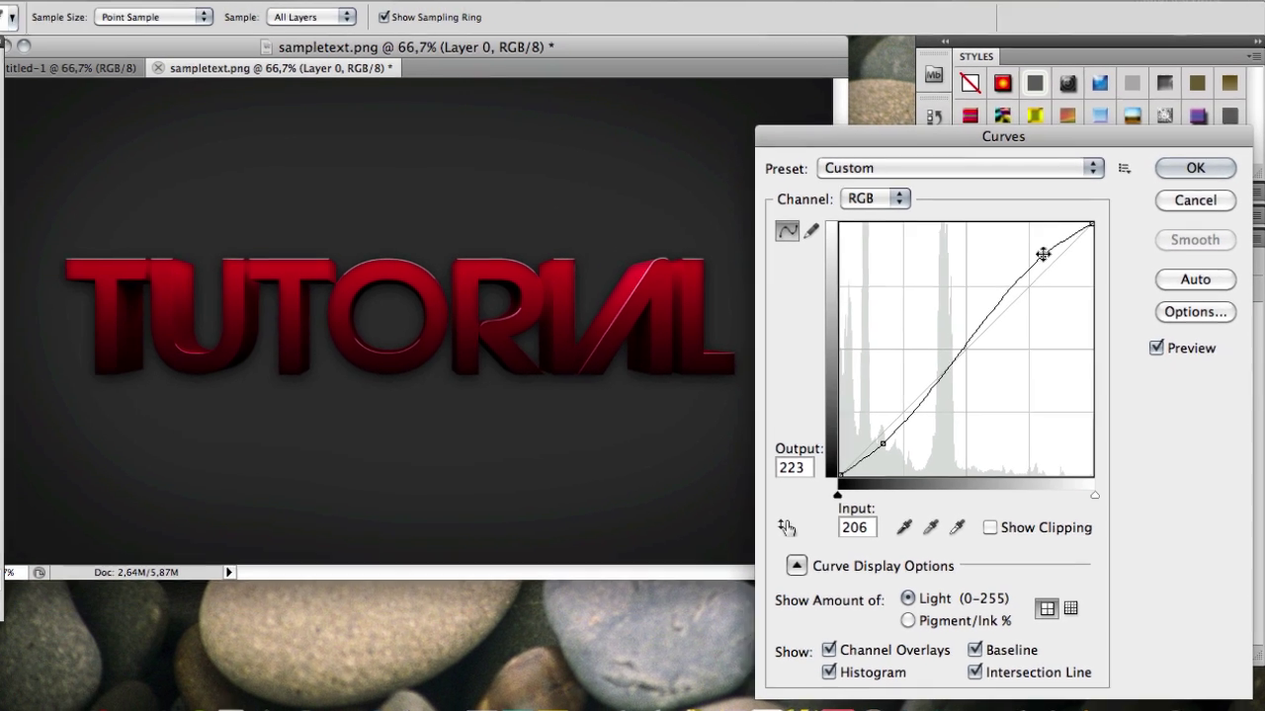
{"action": "left_click_drag", "start_coordinate": [986, 164], "coordinate": [988, 167]}
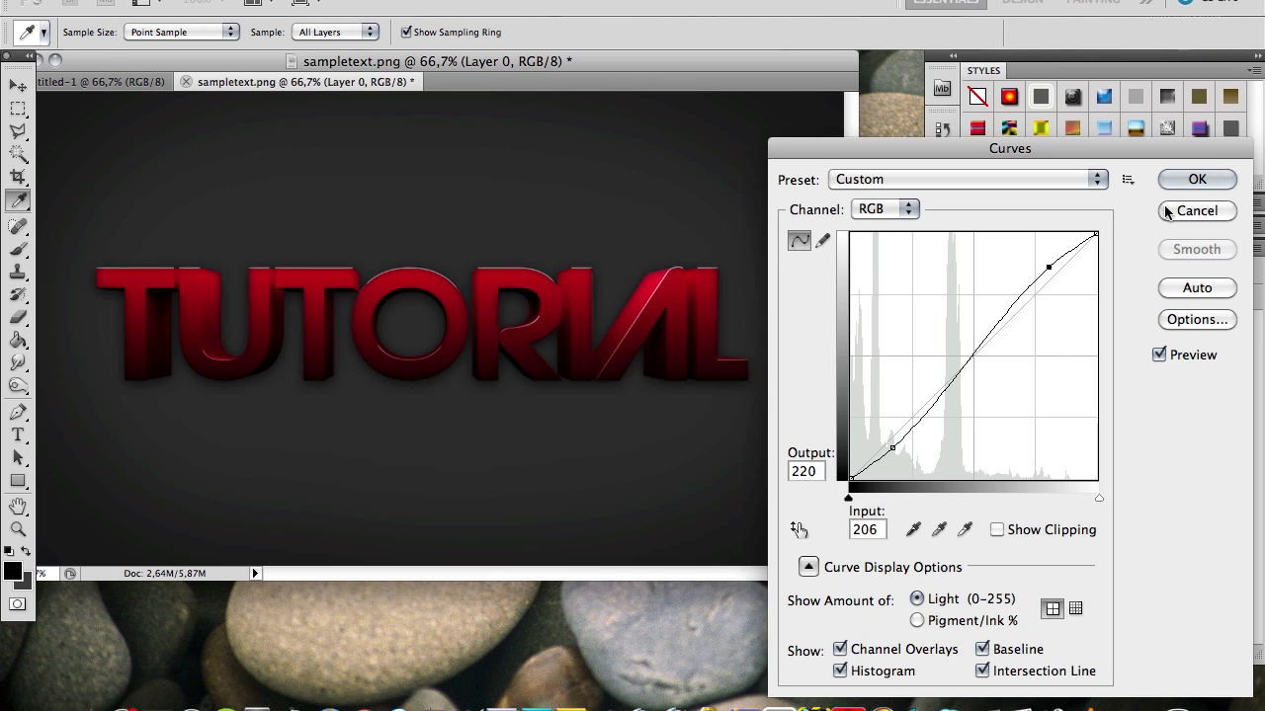
Confirm the curves, then drag Grunge Metal.jpg from Finder into the document
{"action": "left_click", "coordinate": [1193, 178]}
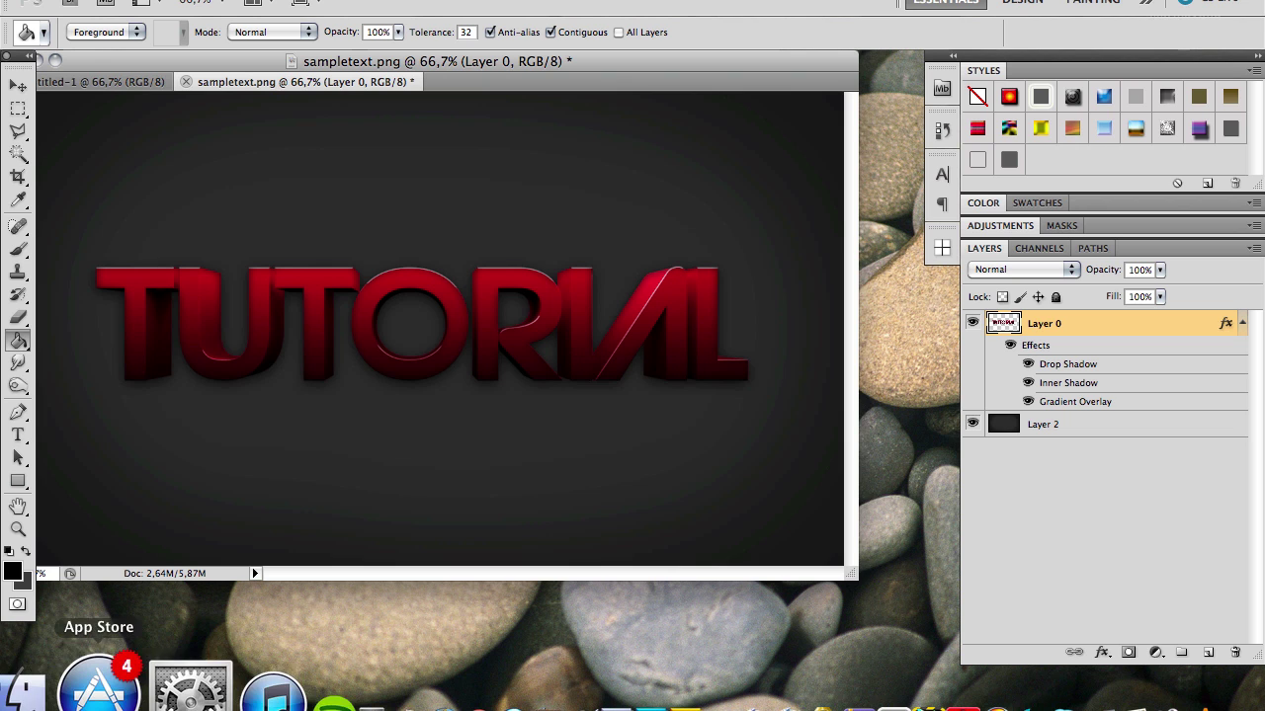
{"action": "left_click", "coordinate": [103, 702]}
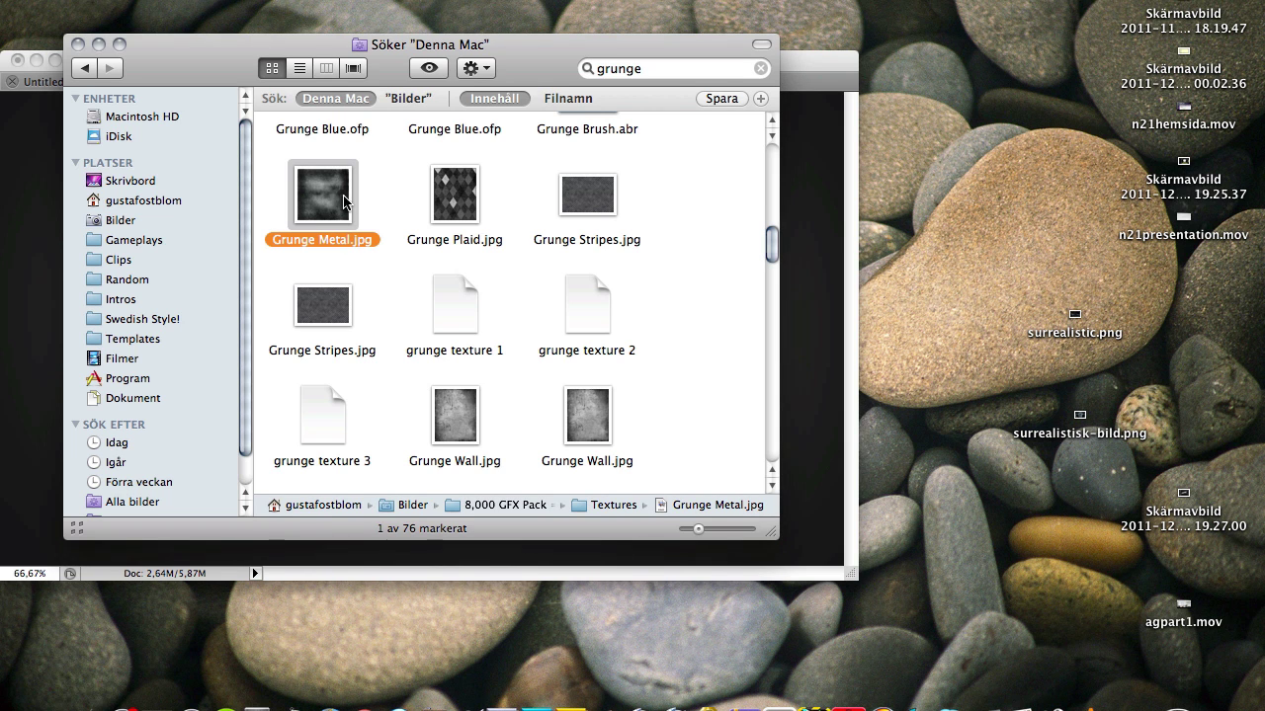
{"action": "left_click_drag", "start_coordinate": [318, 212], "coordinate": [40, 259]}
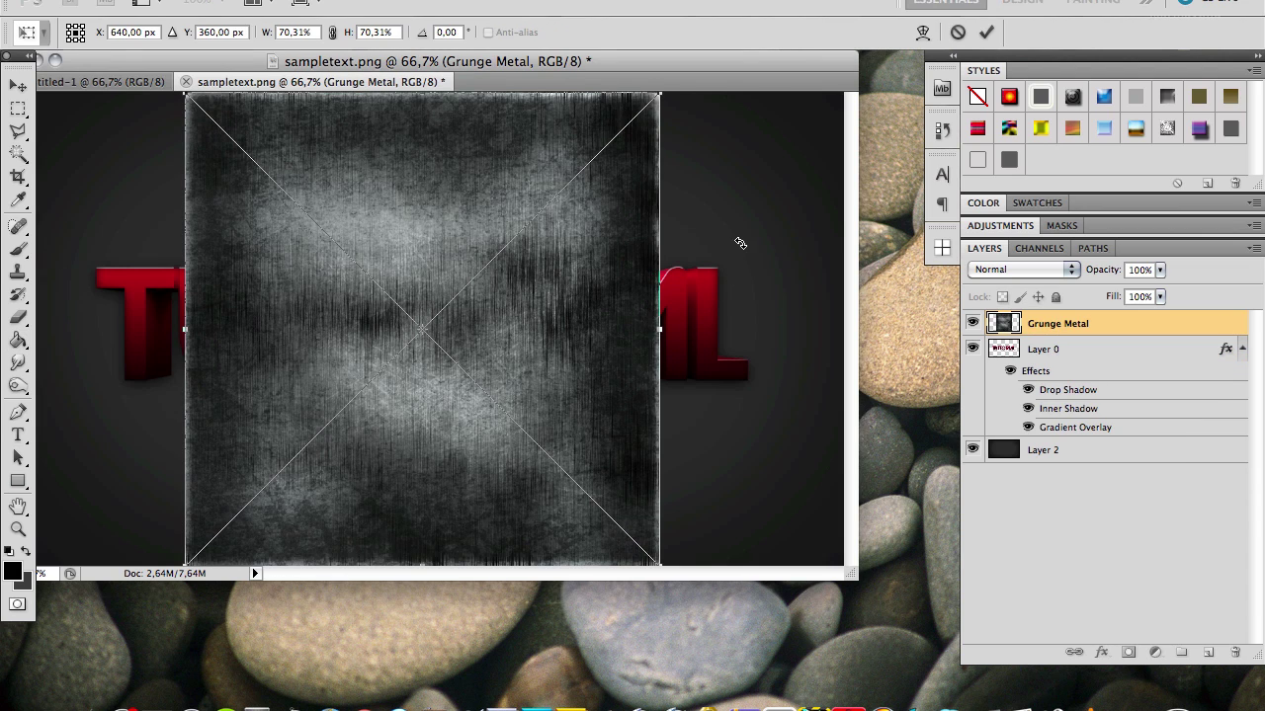
Rotate the texture 90° and stretch it to cover the whole canvas
{"action": "left_click_drag", "start_coordinate": [736, 184], "coordinate": [533, 533]}
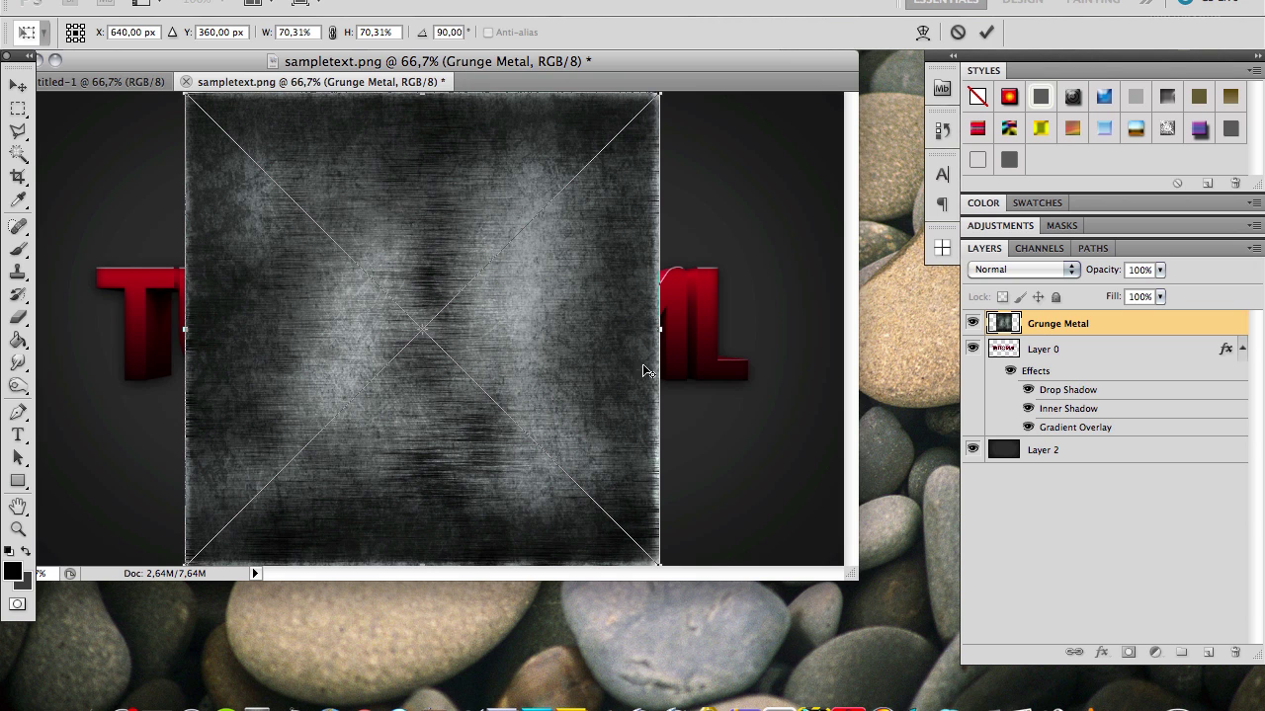
{"action": "left_click_drag", "start_coordinate": [658, 332], "coordinate": [820, 310]}
{"action": "key", "text": "Return"}
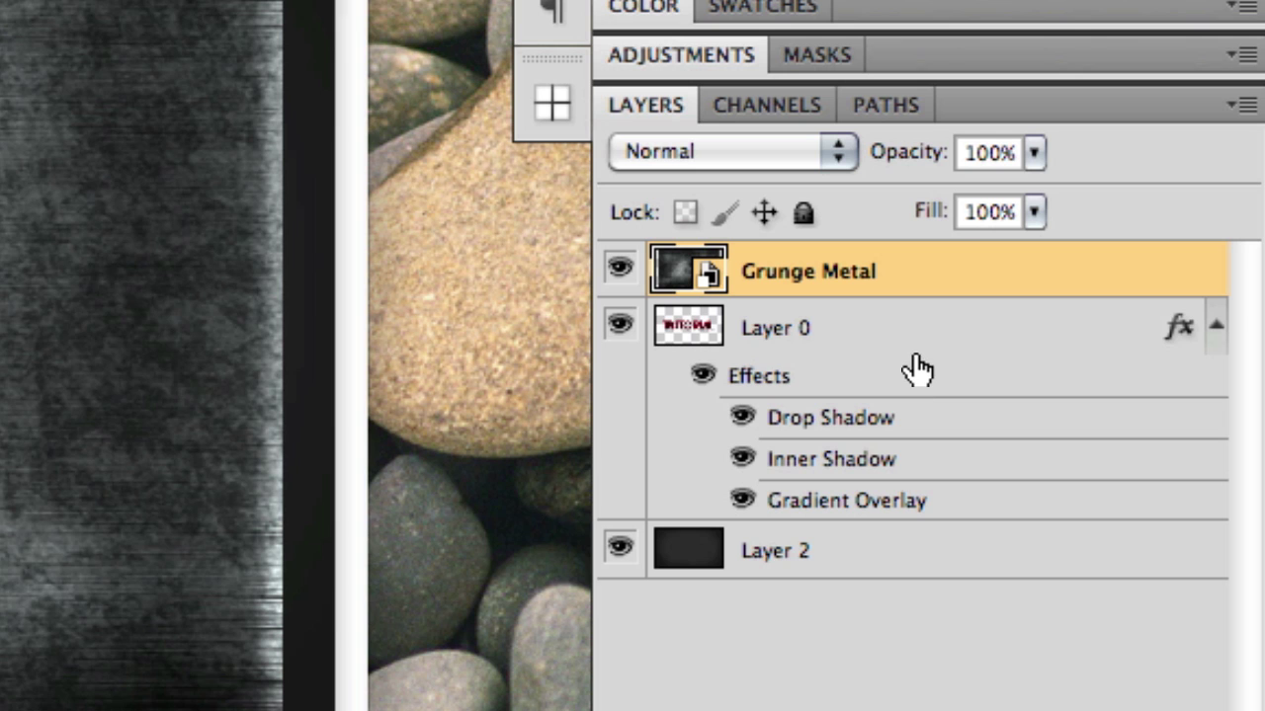
Clip Grunge Metal to Layer 0, set it to Overlay, and lower opacity to 79%
{"action": "left_click", "coordinate": [973, 300], "text": "alt"}
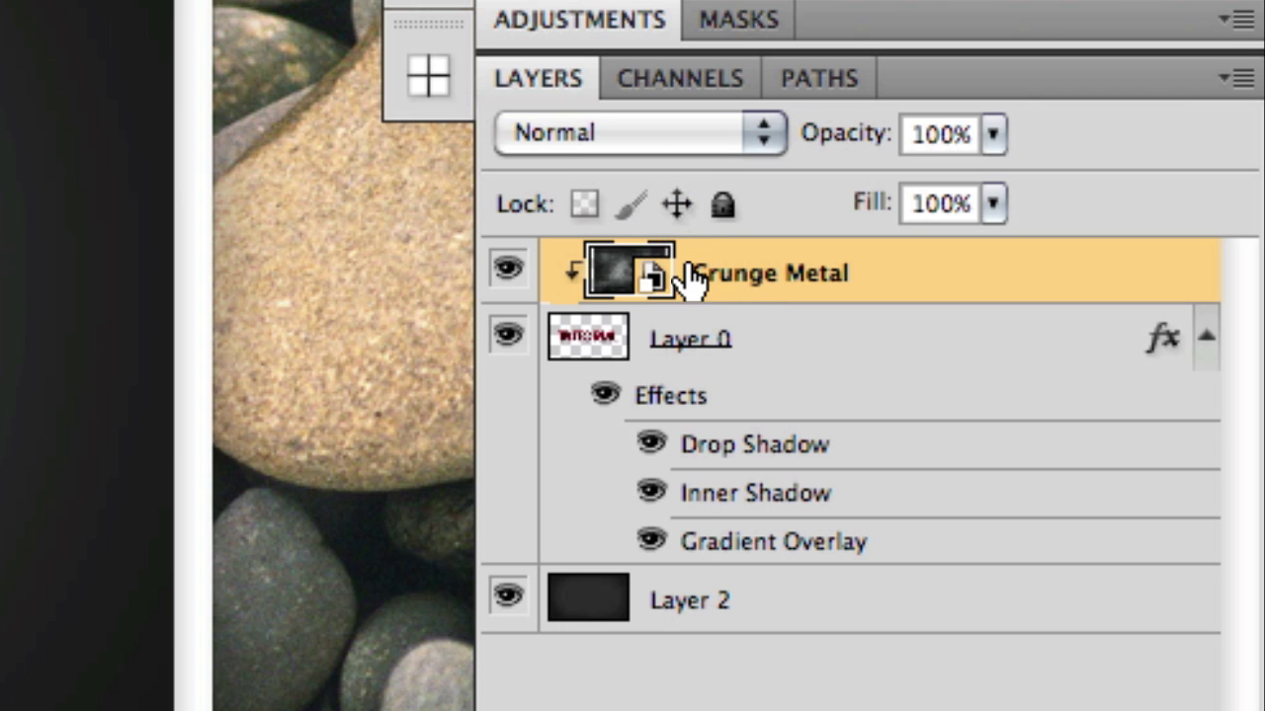
{"action": "left_click", "coordinate": [590, 129]}
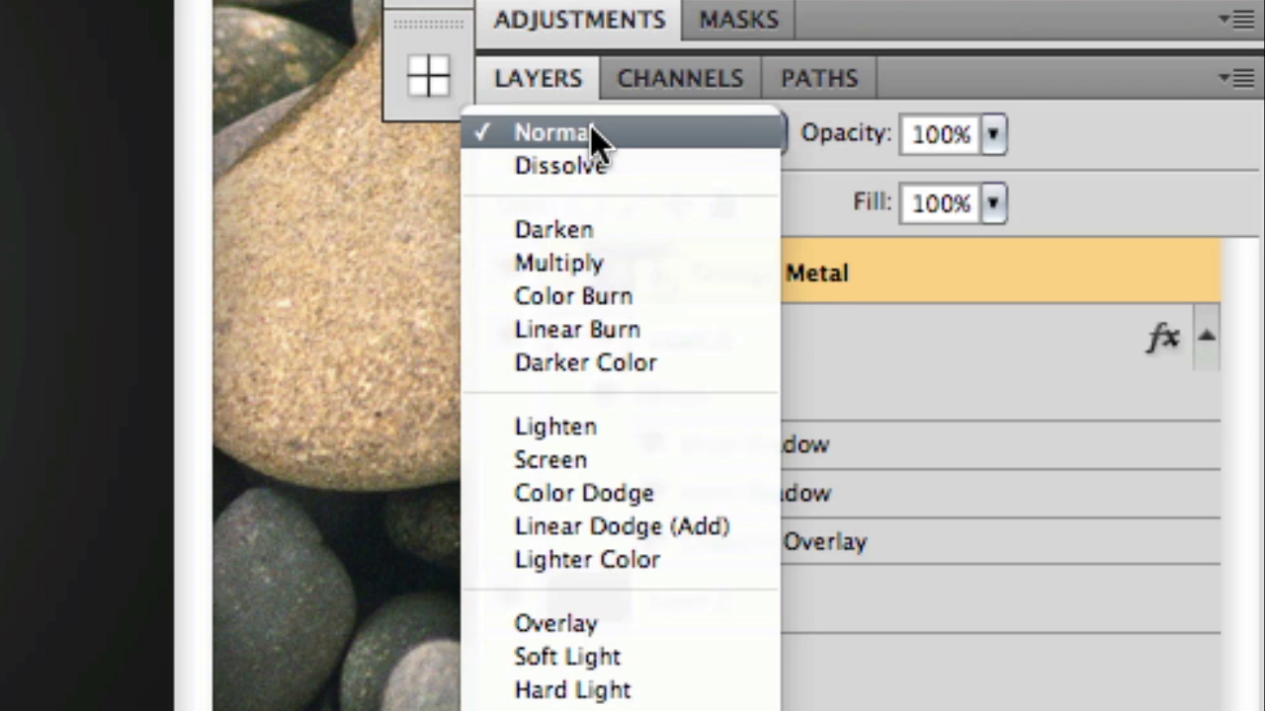
{"action": "left_click", "coordinate": [588, 632]}
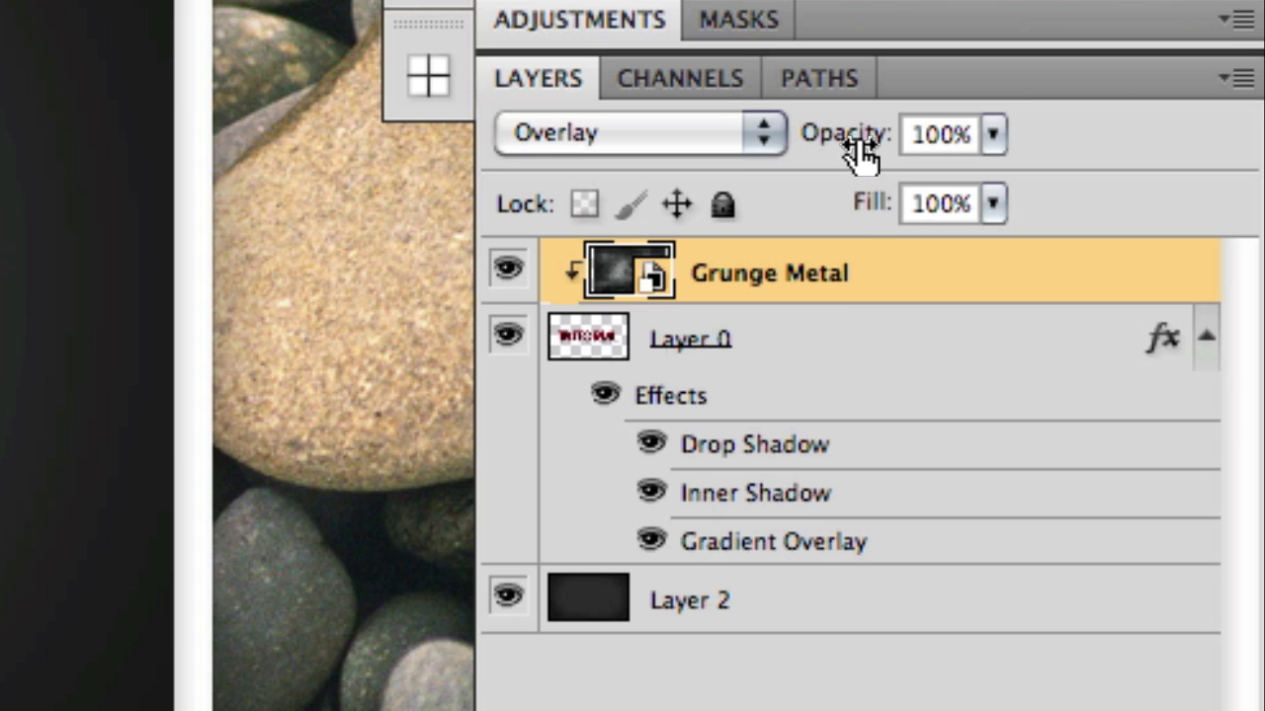
{"action": "left_click_drag", "start_coordinate": [862, 150], "coordinate": [808, 142]}
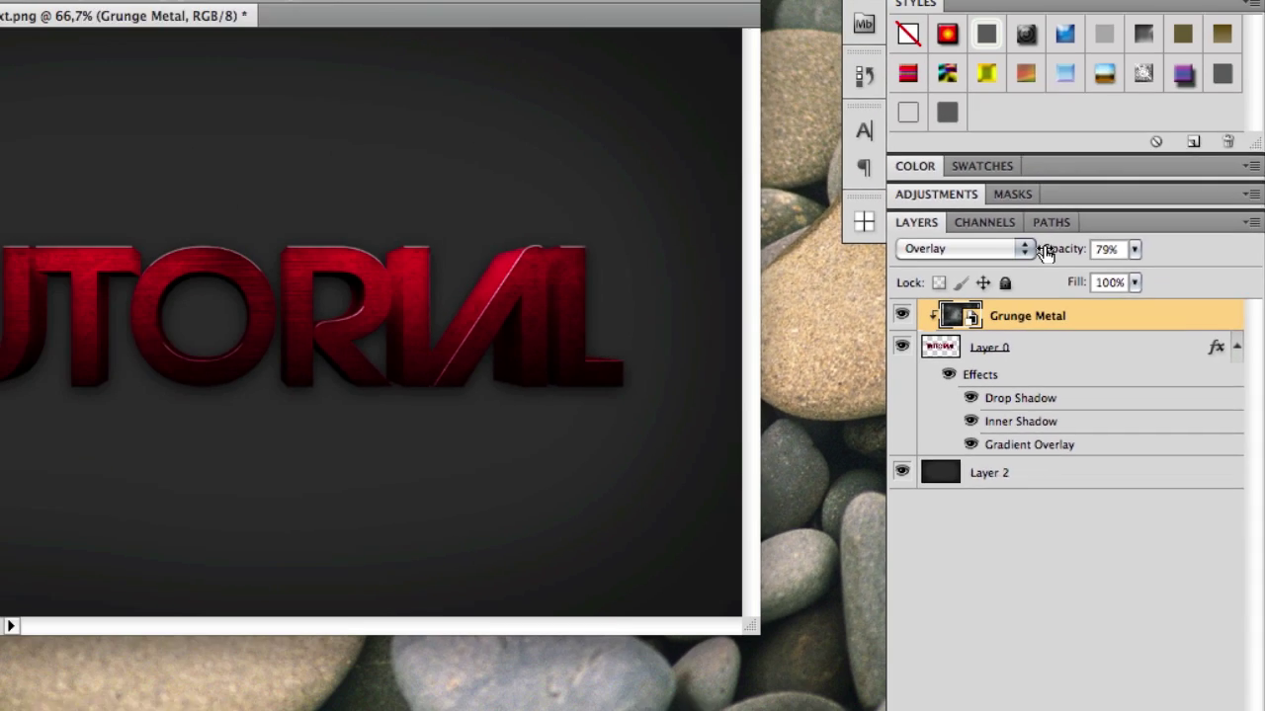